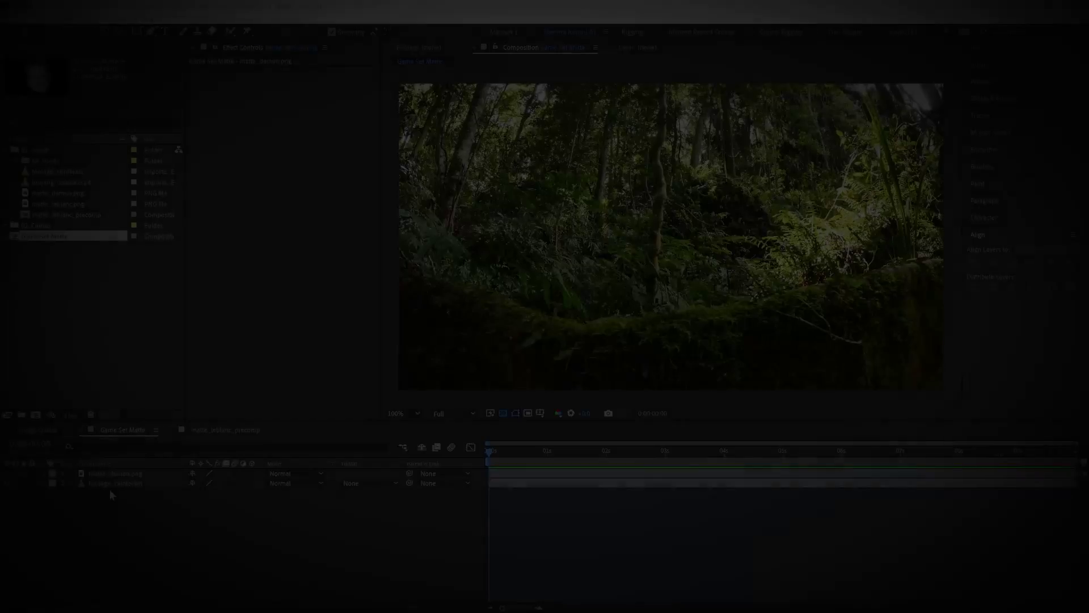
Preview the rainforest footage, then turn on the matte_damon.png face layer's visibility
{"action": "key", "text": "space"}
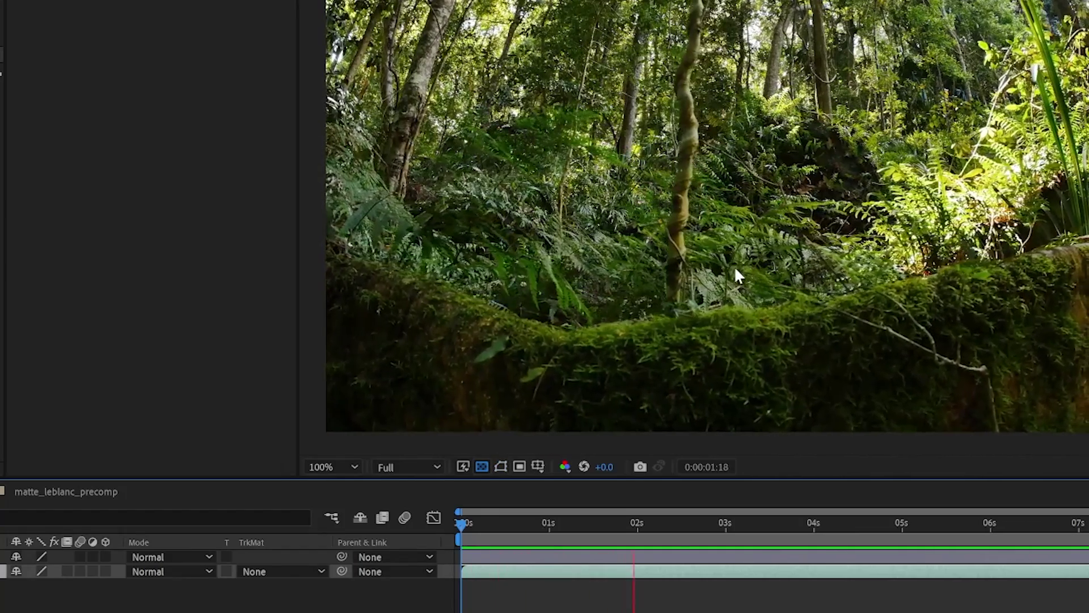
{"action": "key", "text": "space"}
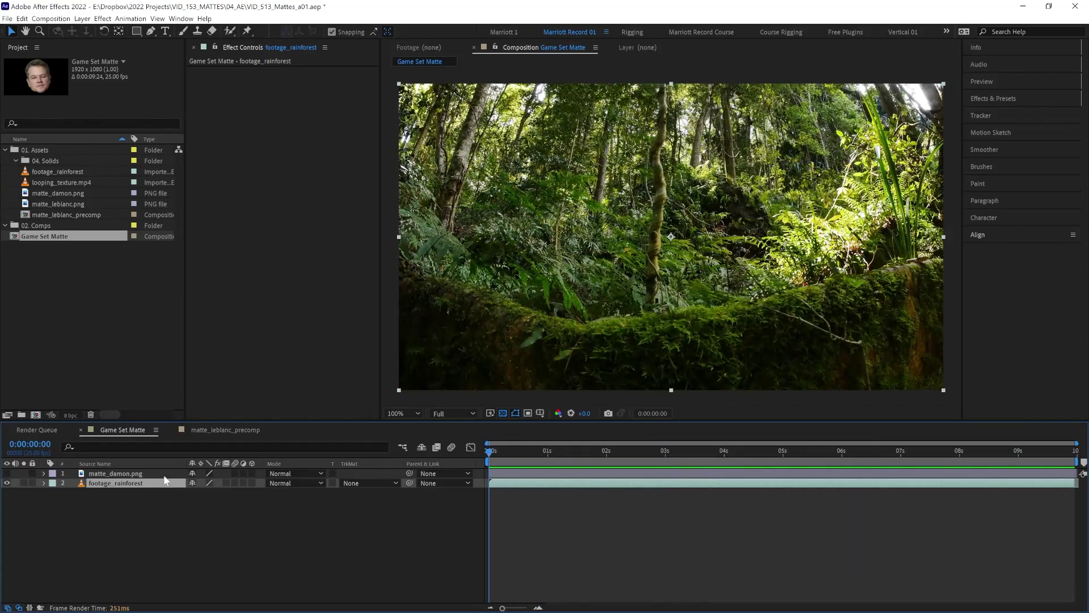
{"action": "left_click", "coordinate": [8, 474]}
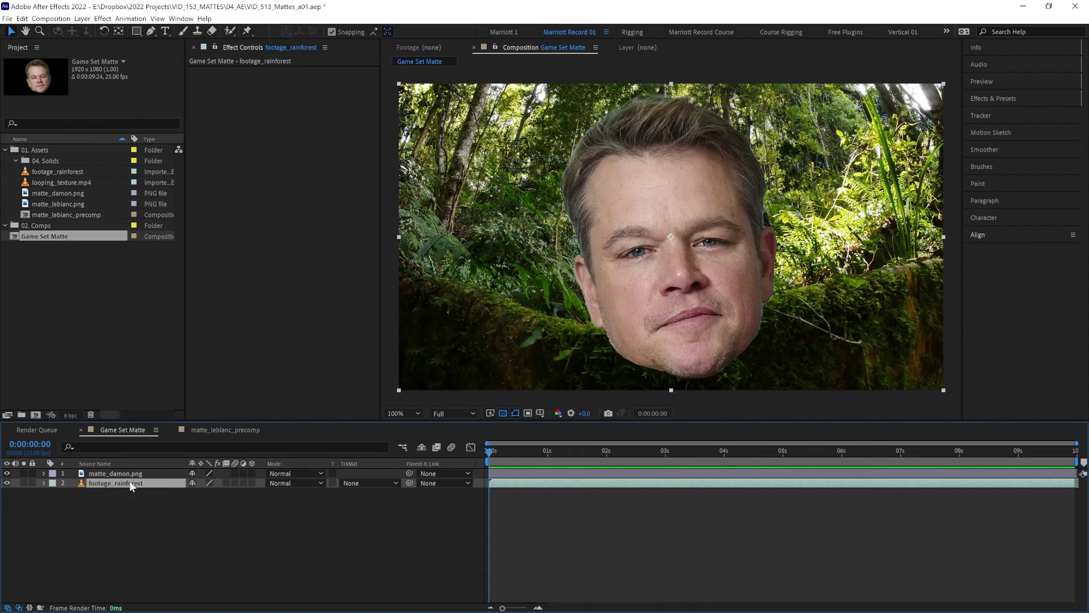
{"action": "left_click", "coordinate": [37, 477]}
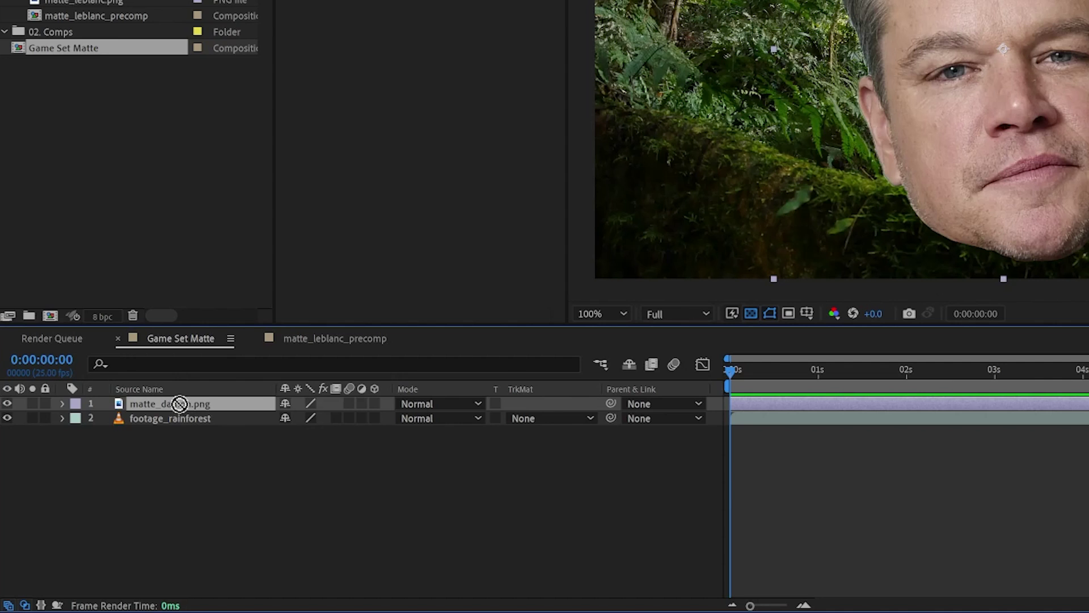
{"action": "left_click", "coordinate": [253, 423]}
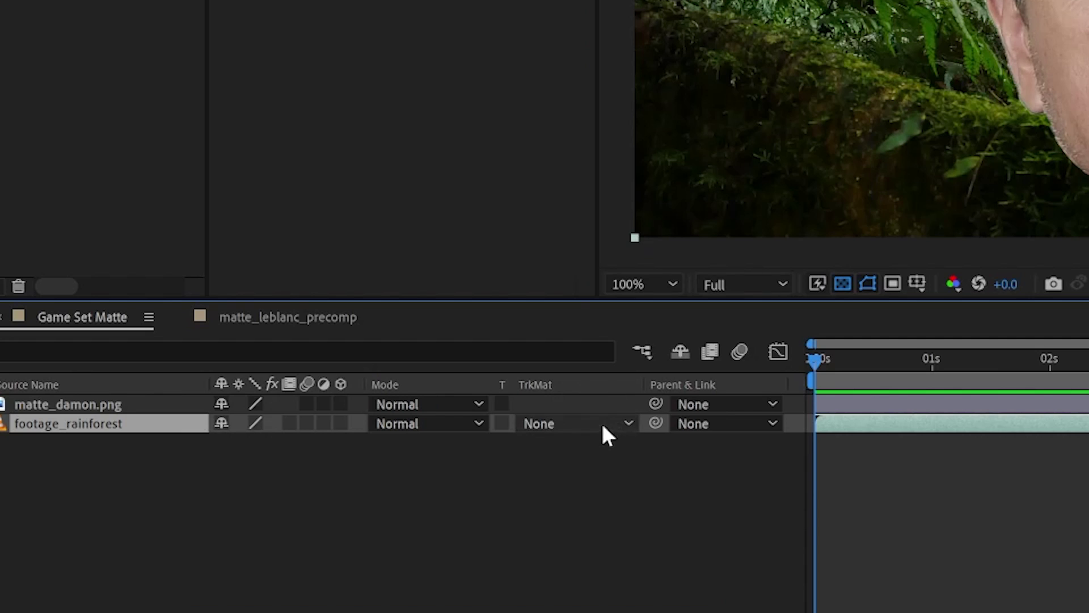
Show the Mode and TrkMat columns and open footage_rainforest's track matte menu
{"action": "left_click", "coordinate": [601, 426]}
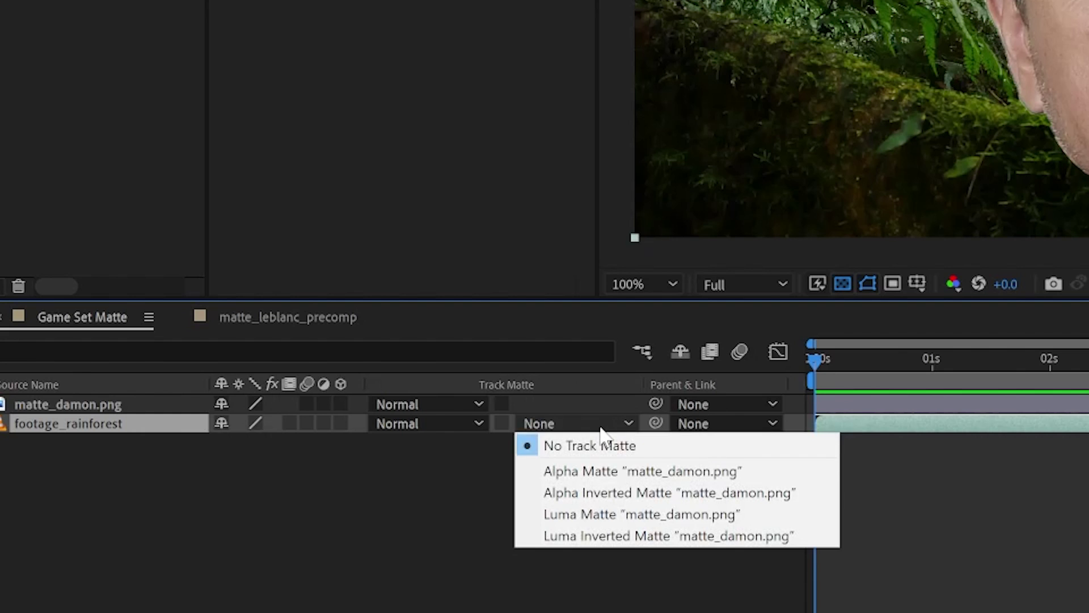
{"action": "left_click", "coordinate": [662, 448]}
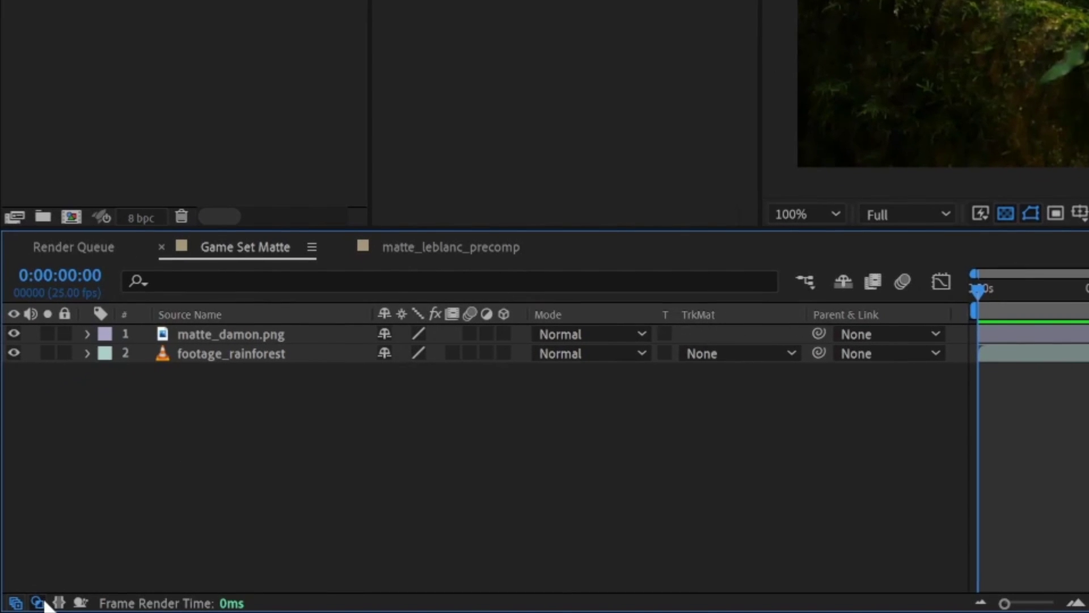
{"action": "left_click", "coordinate": [41, 602]}
{"action": "left_click", "coordinate": [41, 602]}
{"action": "left_click", "coordinate": [41, 602]}
{"action": "left_click", "coordinate": [41, 602]}
{"action": "left_click", "coordinate": [721, 353]}
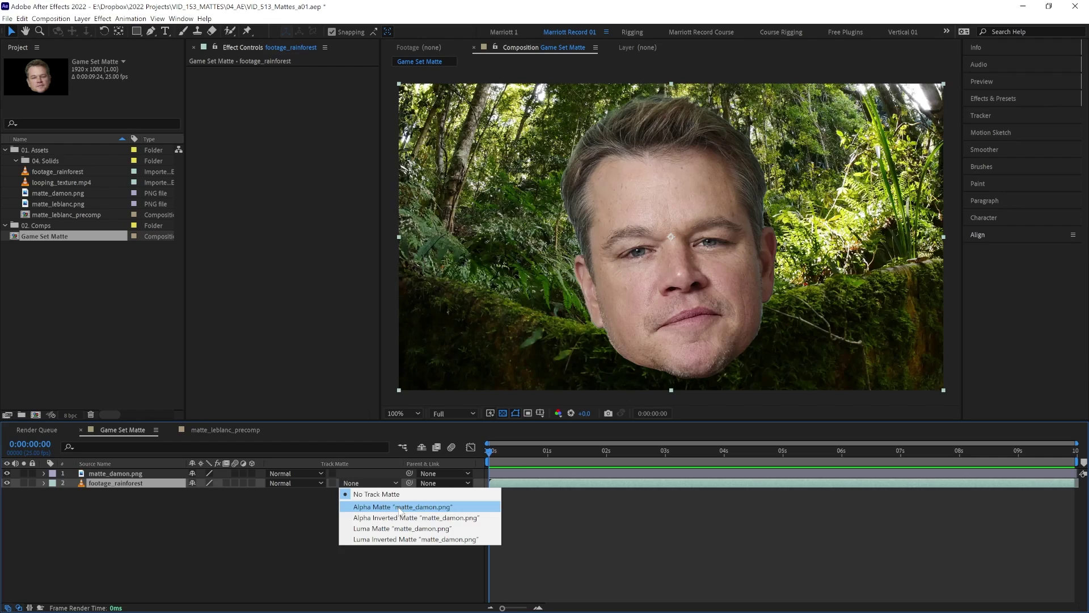
Set footage_rainforest's track matte to Alpha Matte 'matte_damon.png' and scrub the face animation
{"action": "left_click", "coordinate": [399, 507]}
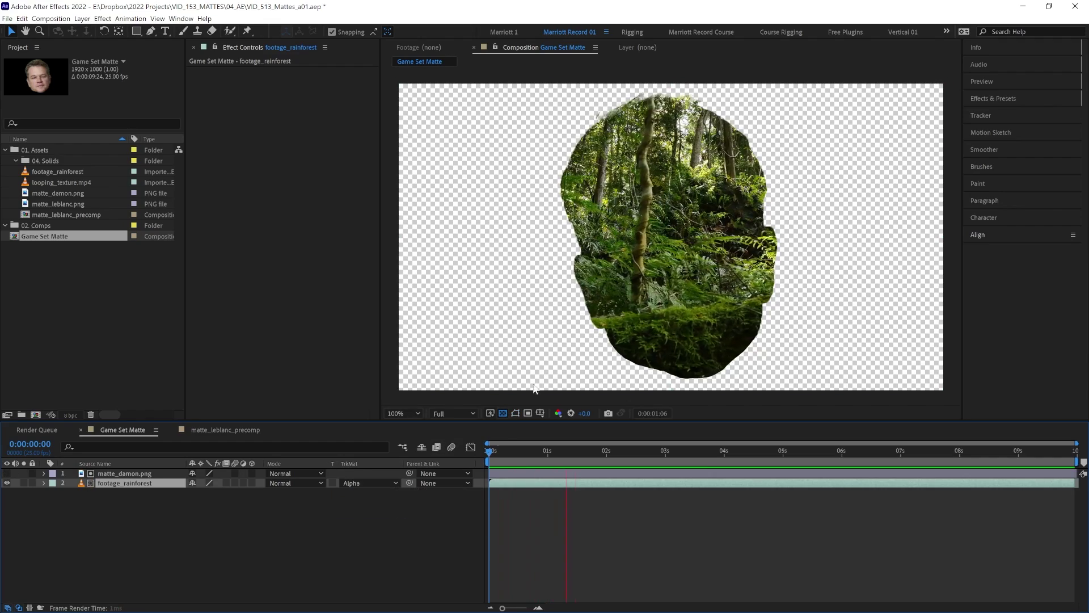
{"action": "left_click", "coordinate": [149, 470]}
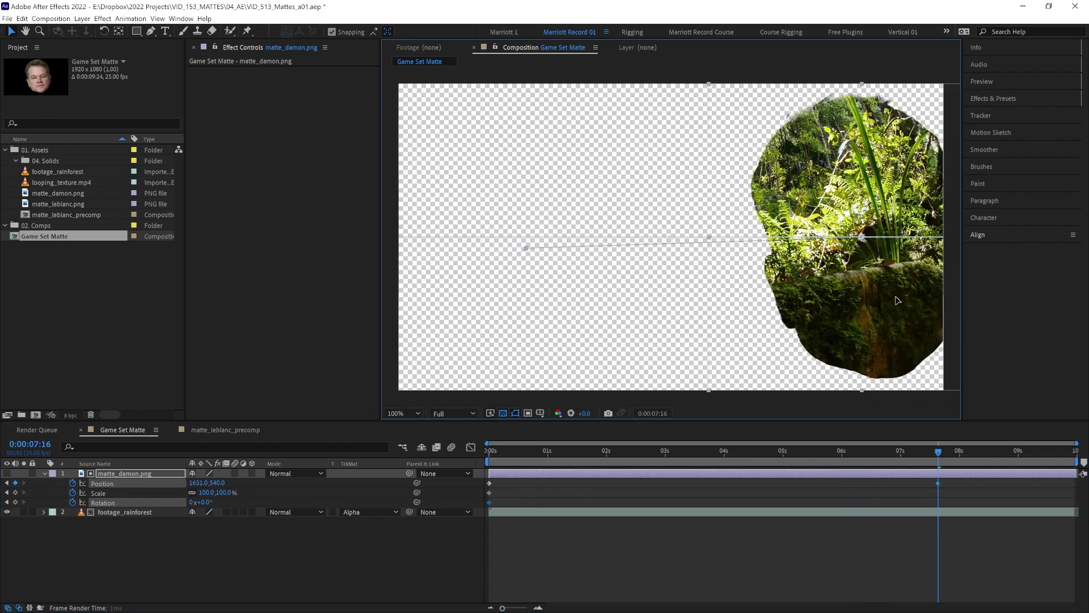
{"action": "left_click_drag", "start_coordinate": [238, 492], "coordinate": [204, 502]}
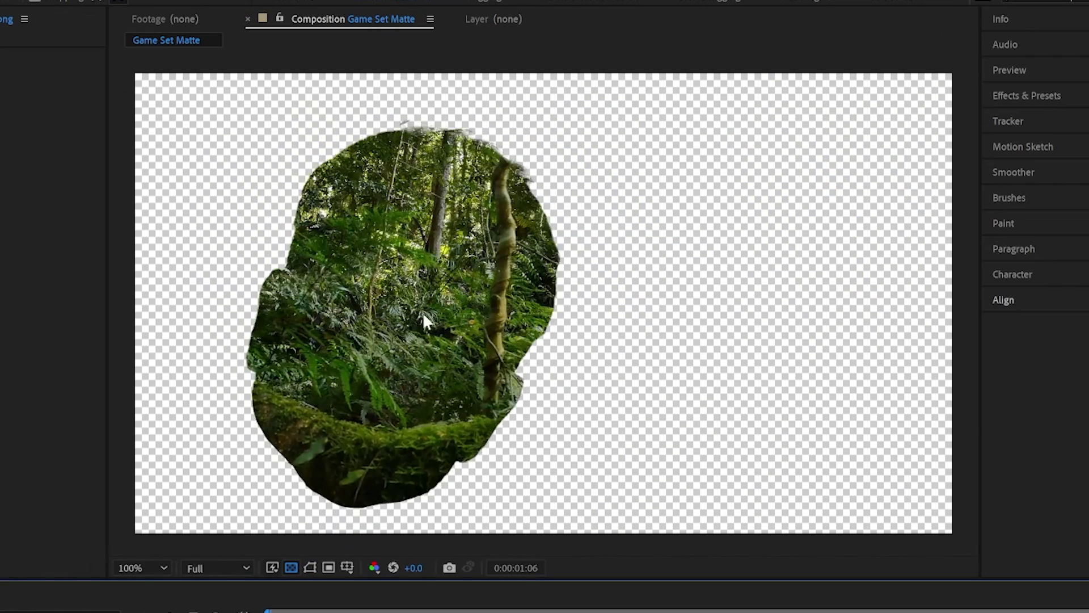
Parent footage_rainforest to matte_damon.png and preview the footage moving with the face
{"action": "key", "text": "space"}
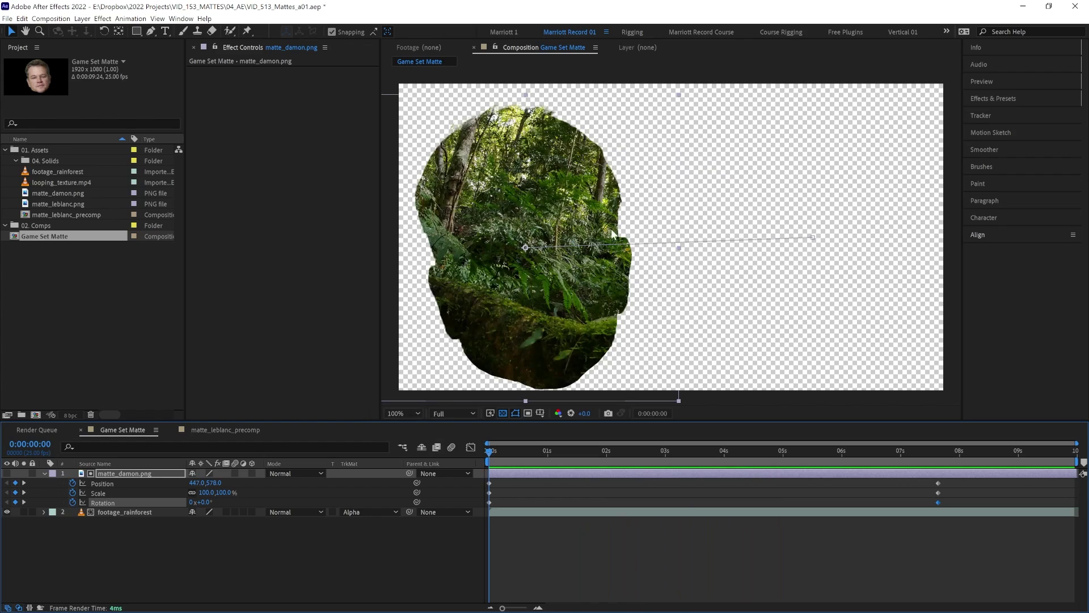
{"action": "left_click", "coordinate": [505, 510]}
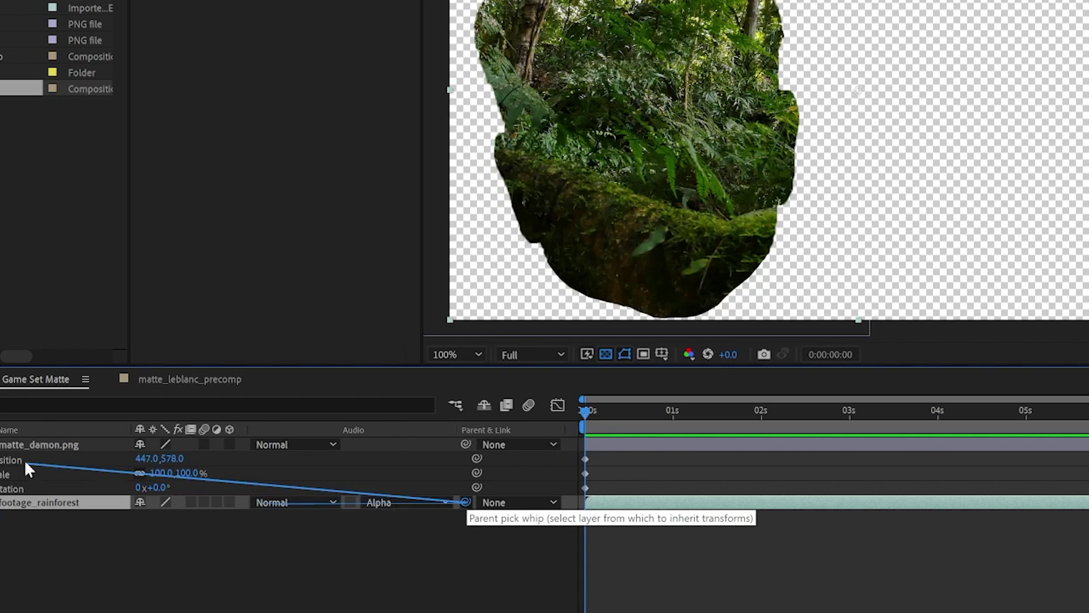
{"action": "left_click_drag", "start_coordinate": [94, 444], "coordinate": [85, 440]}
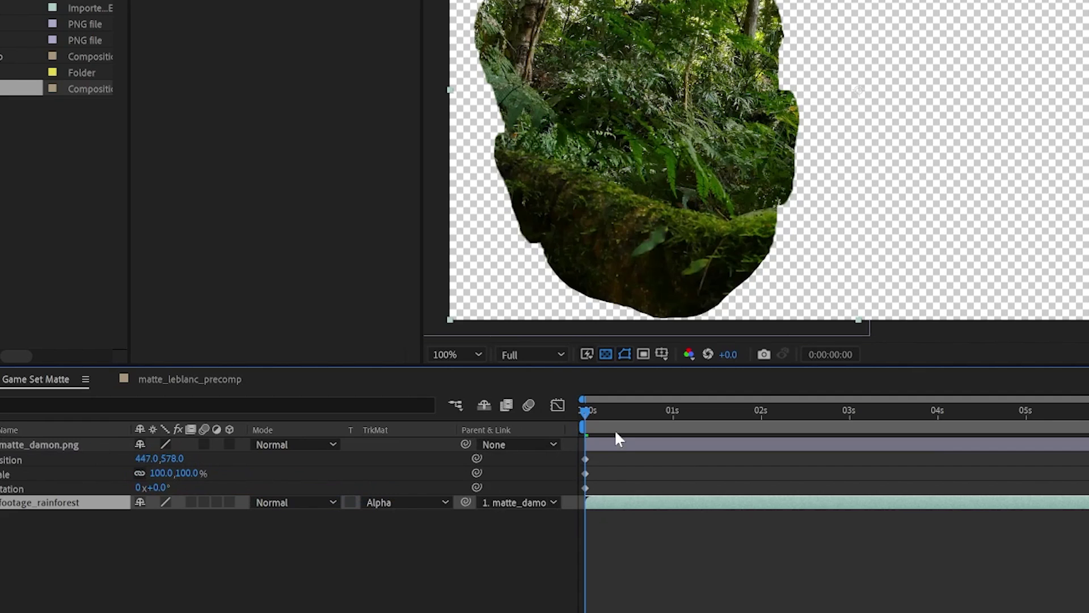
{"action": "key", "text": "space"}
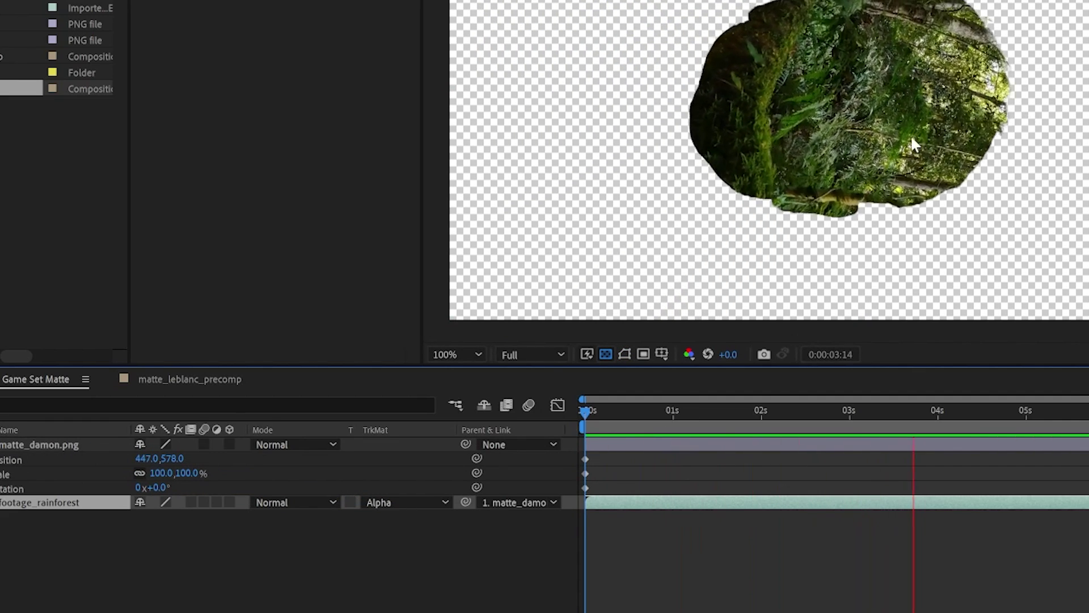
{"action": "left_click", "coordinate": [396, 503]}
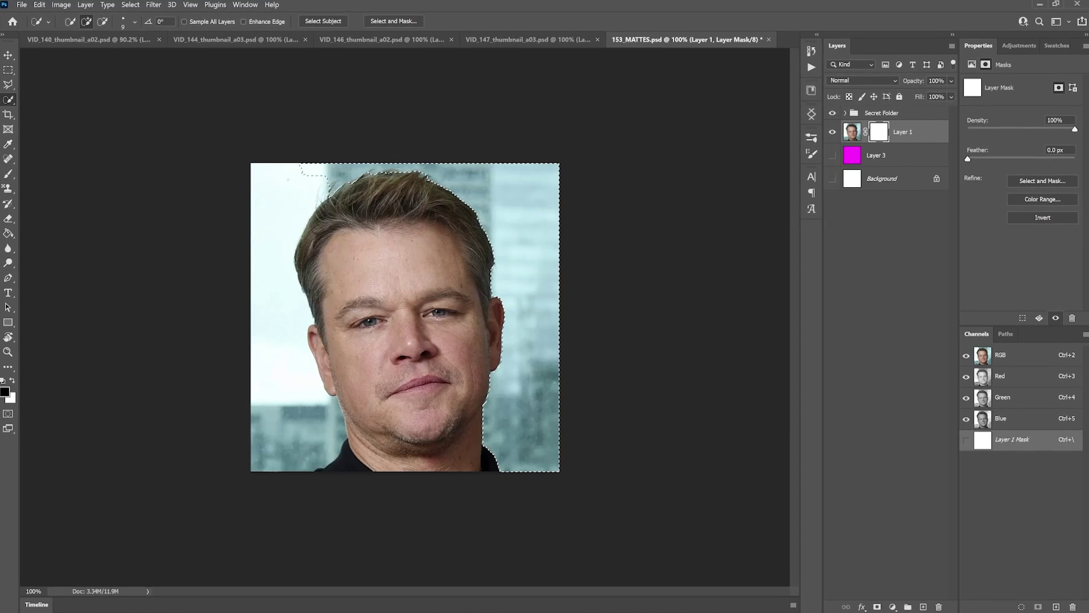
Select the background around the face and fill Layer 1's mask with black
{"action": "mouse_move", "coordinate": [288, 179]}
{"action": "left_mouse_down"}
{"action": "mouse_move", "coordinate": [264, 196]}
{"action": "mouse_move", "coordinate": [224, 293]}
{"action": "mouse_move", "coordinate": [291, 443]}
{"action": "left_mouse_up"}
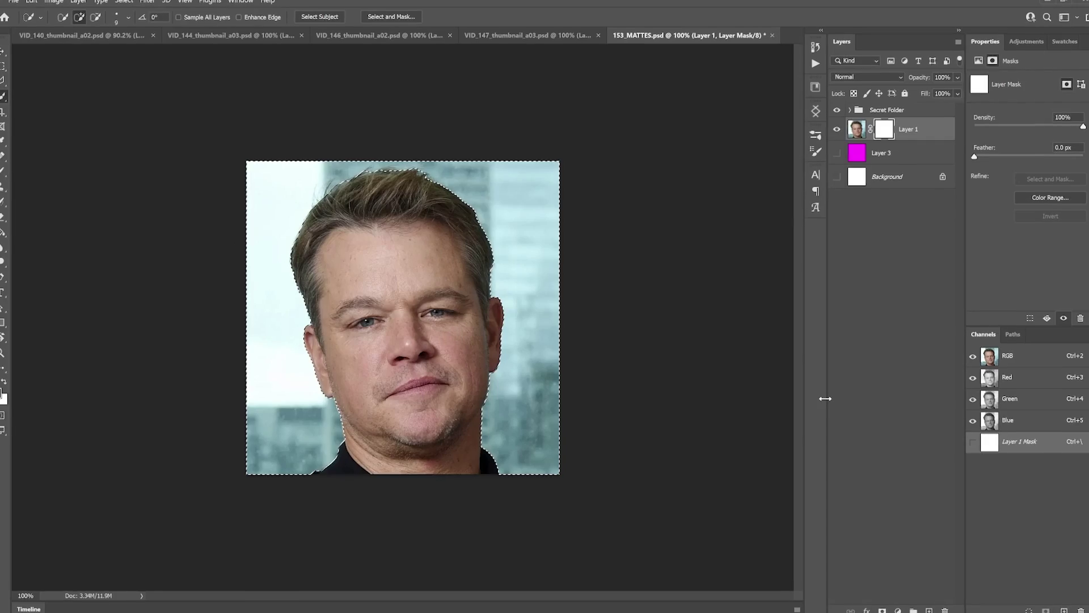
{"action": "key", "text": "Delete"}
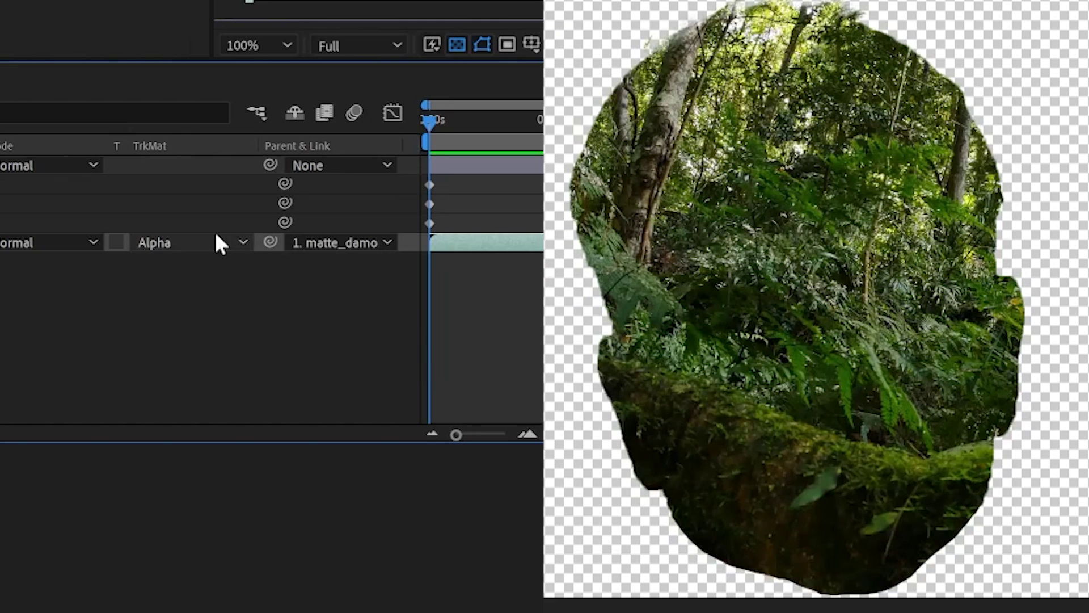
Switch footage_rainforest's track matte to Alpha Inverted Matte 'matte_damon.png'
{"action": "left_click", "coordinate": [208, 242]}
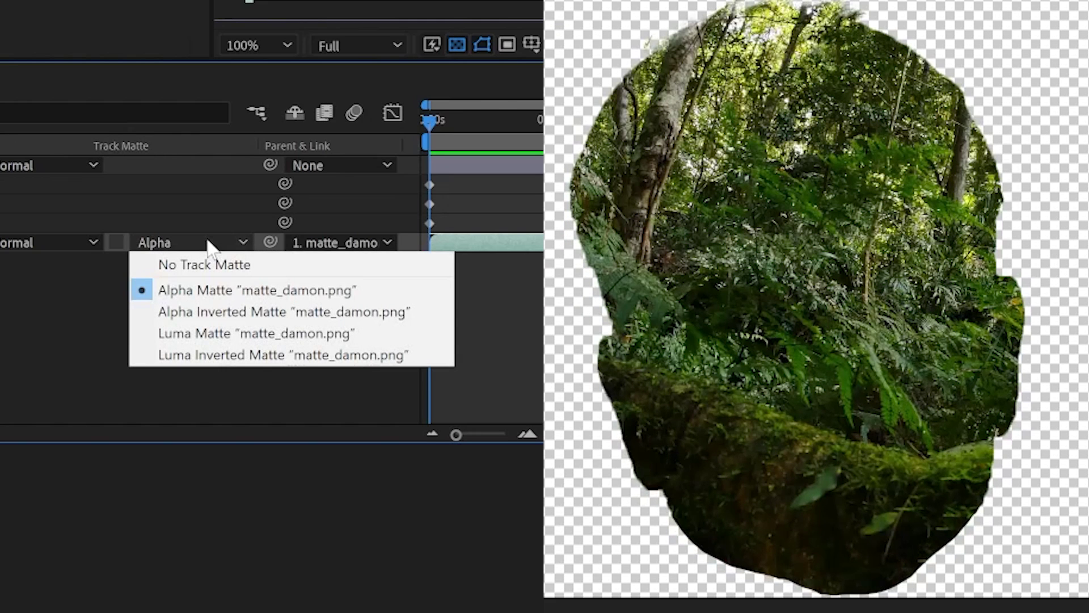
{"action": "left_click", "coordinate": [256, 313]}
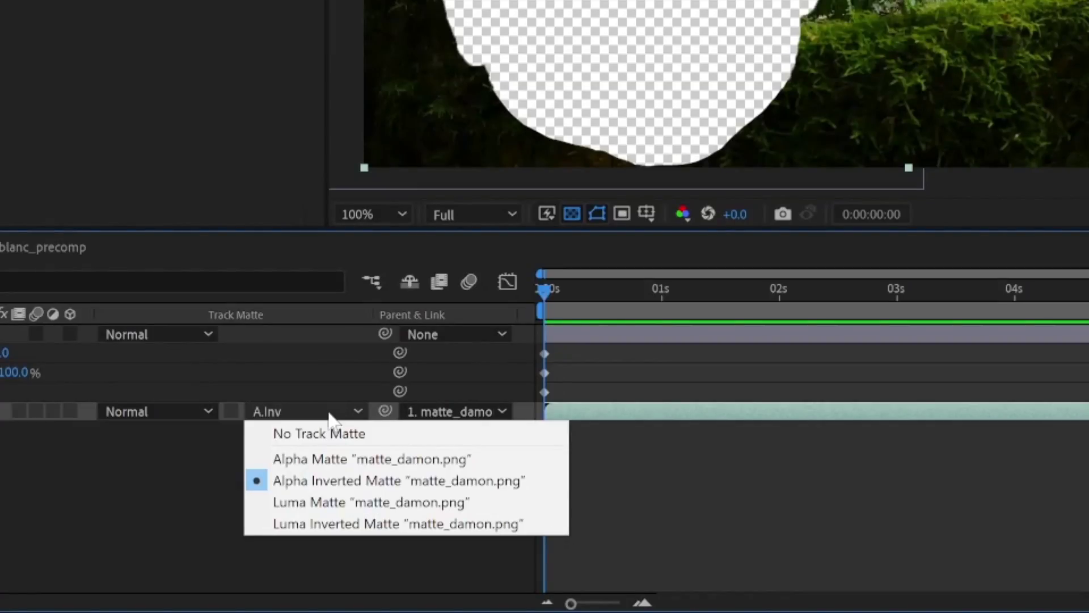
Change footage_rainforest's track matte to Luma Matte 'matte_damon.png'
{"action": "left_click", "coordinate": [400, 504]}
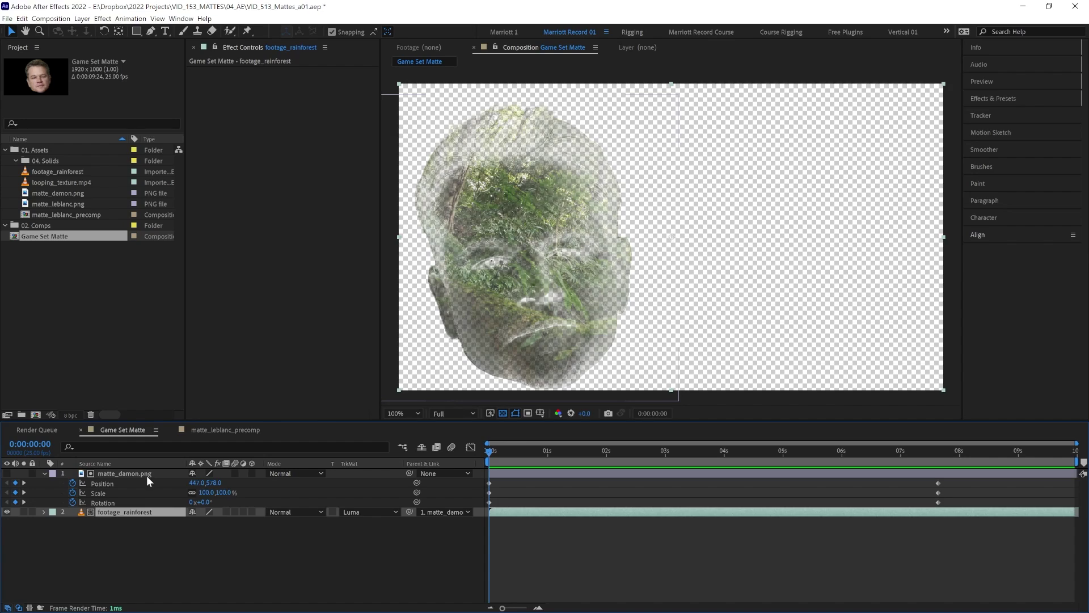
{"action": "left_click", "coordinate": [142, 473]}
Apply Curves to matte_damon.png, bow the curve up, and set Luma Inverted Matte
{"action": "left_click", "coordinate": [993, 98]}
{"action": "left_click", "coordinate": [1006, 109]}
{"action": "type", "text": "curves"}
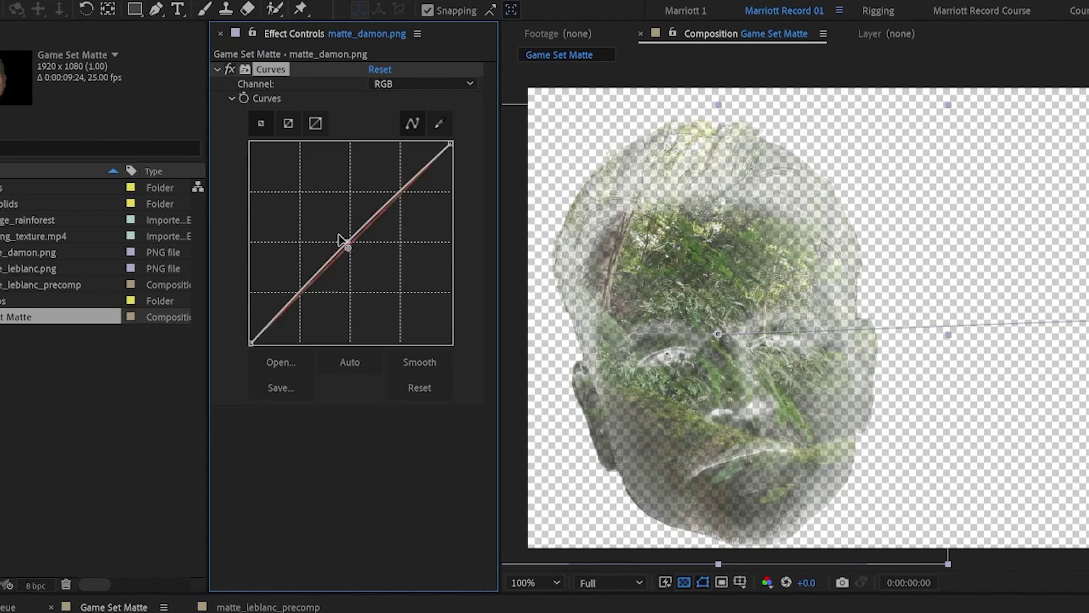
{"action": "left_click_drag", "start_coordinate": [341, 237], "coordinate": [311, 226]}
{"action": "left_click", "coordinate": [363, 522]}
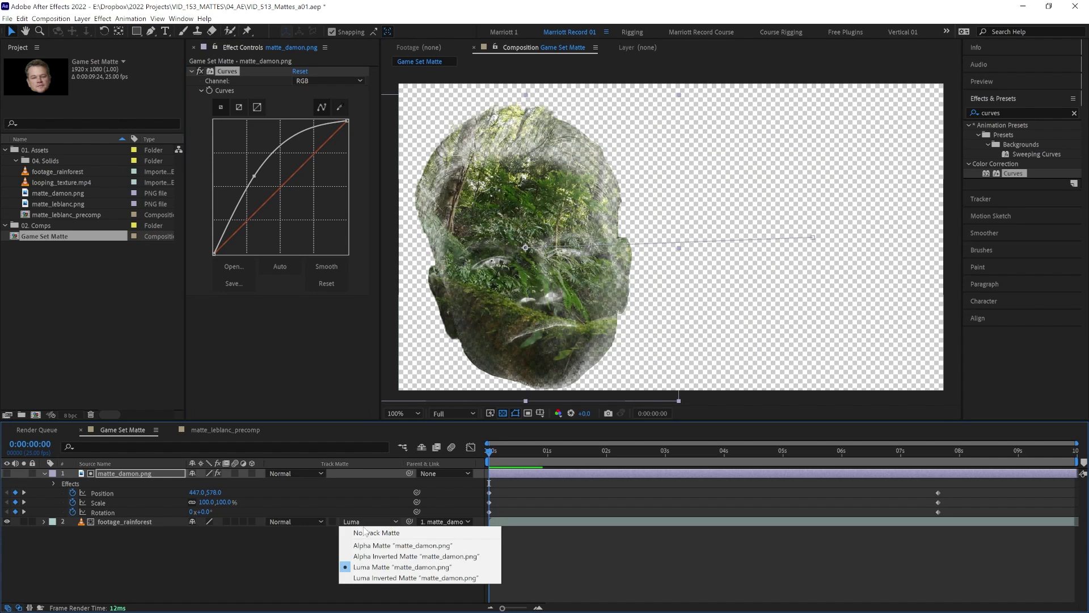
{"action": "left_click", "coordinate": [396, 578]}
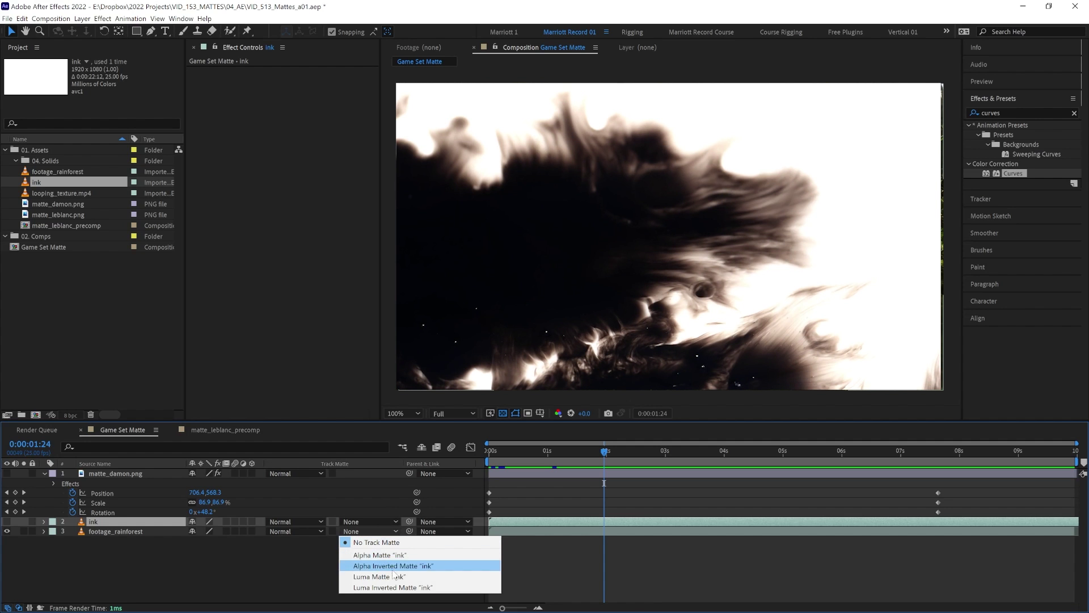
Preview the rainforest cut out by the ink clip's inverted luma matte
{"action": "key", "text": "space"}
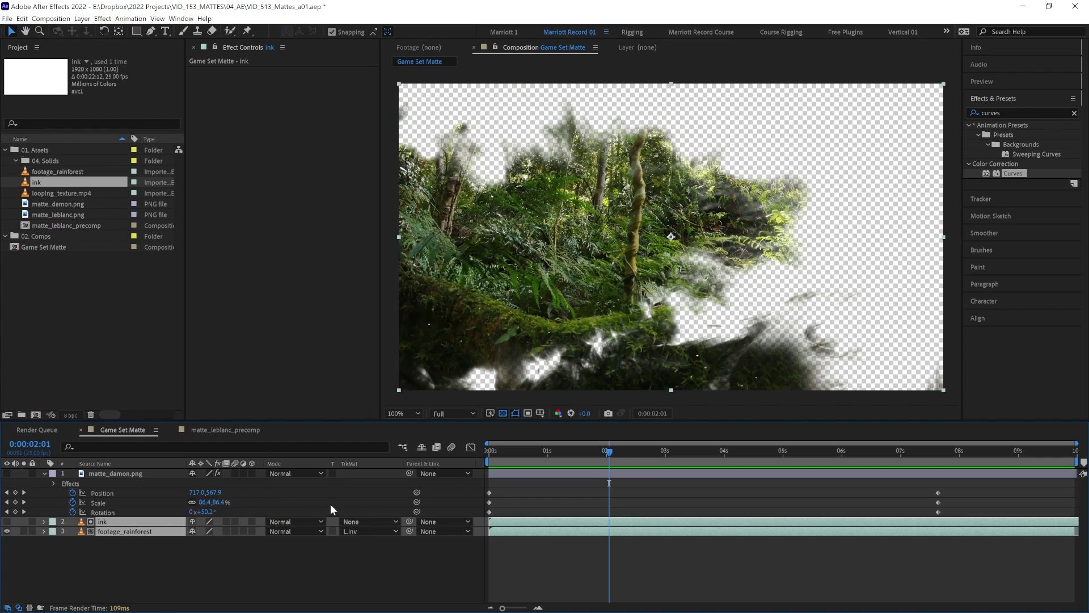
Precompose matte_damon.png and ink into a new precomp named Mattes
{"action": "key", "text": "ctrl+shift+c"}
{"action": "type", "text": "MA"}
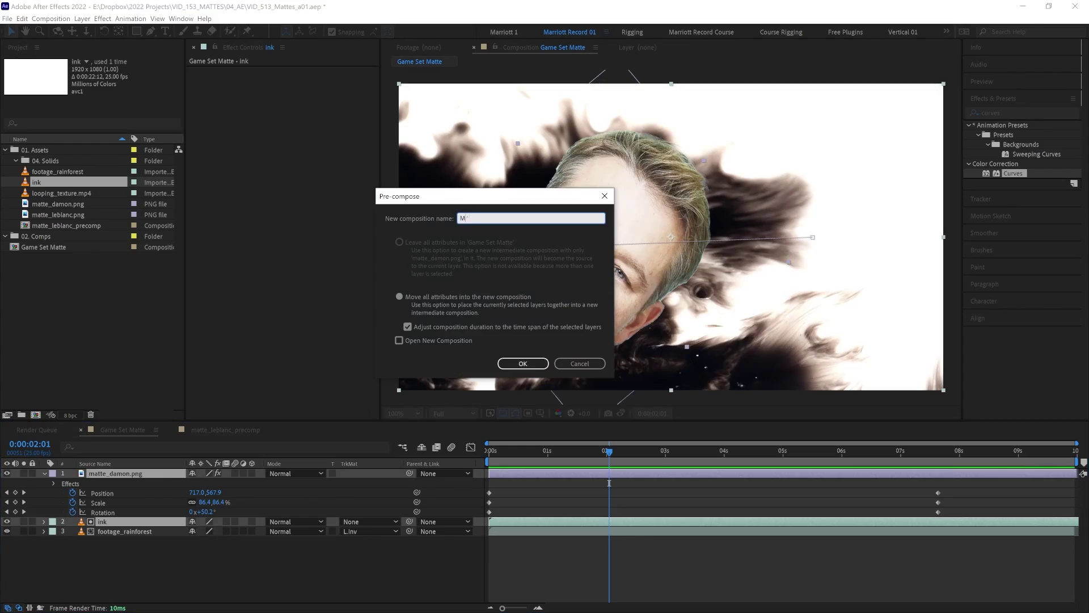
{"action": "key", "text": "Return"}
{"action": "key", "text": "Home"}
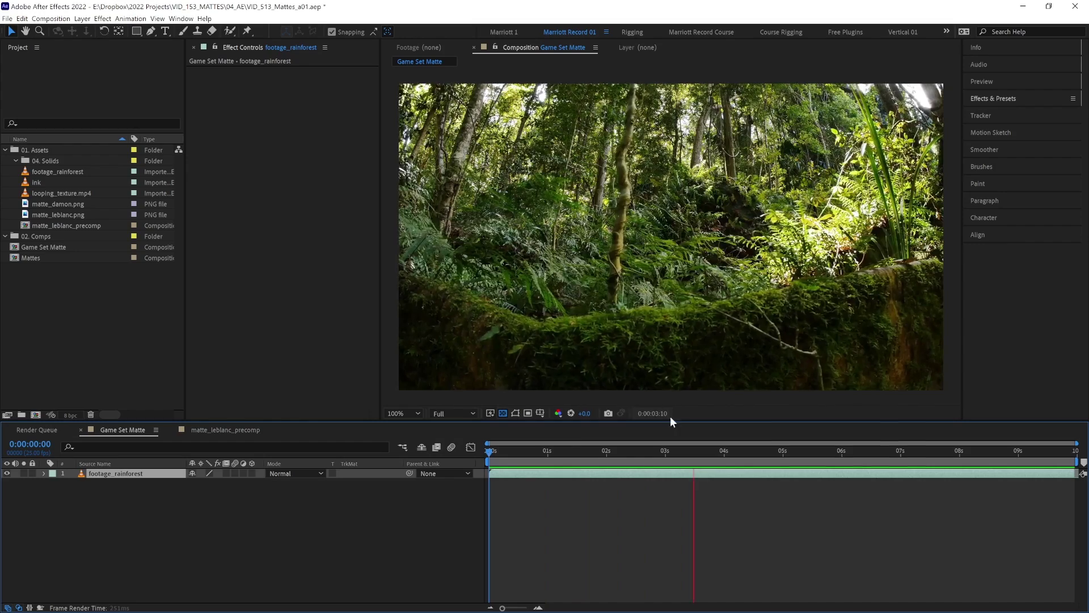
Add matte_leblanc.png to the comp, move the time to about 4 seconds, and select footage_rainforest
{"action": "left_click", "coordinate": [57, 215]}
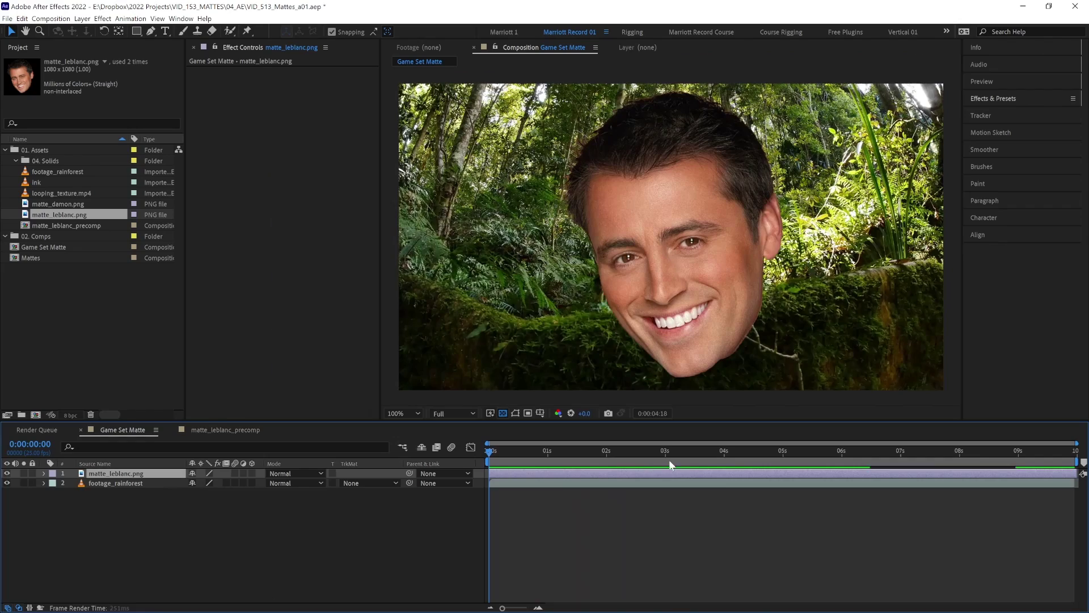
{"action": "left_click", "coordinate": [730, 454]}
{"action": "left_click", "coordinate": [722, 485]}
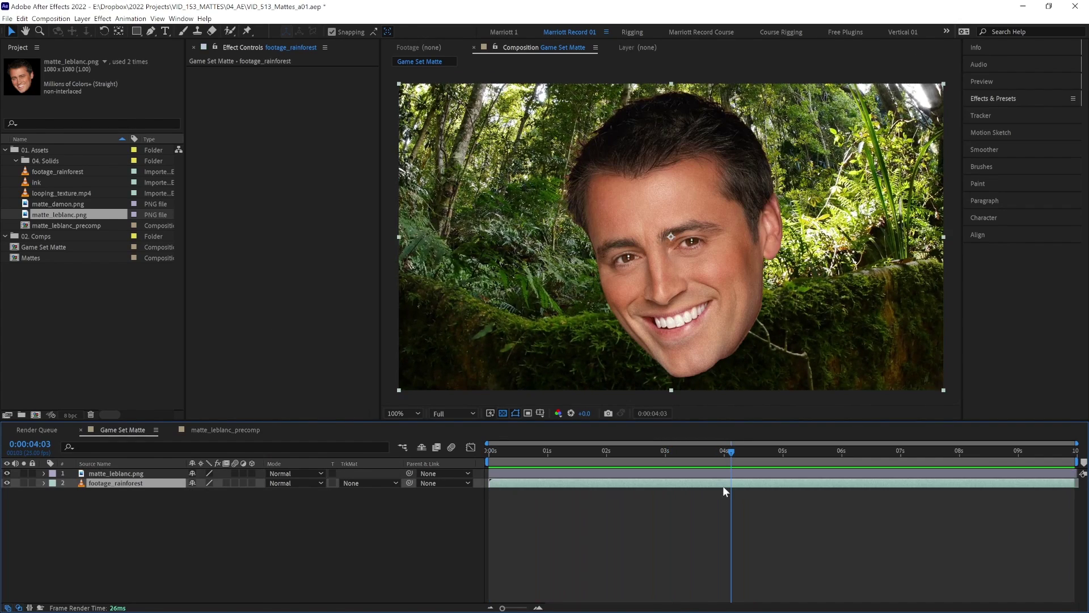
{"action": "left_click", "coordinate": [1010, 100]}
Apply the Set Matte effect to footage_rainforest by searching 'set ma'
{"action": "left_click", "coordinate": [1002, 112]}
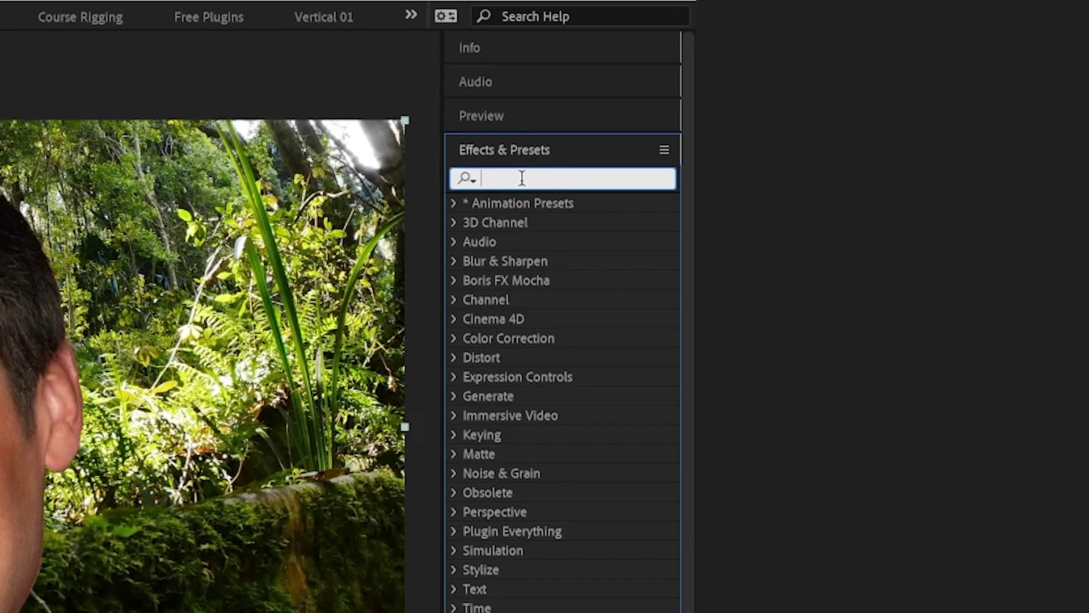
{"action": "type", "text": "set"}
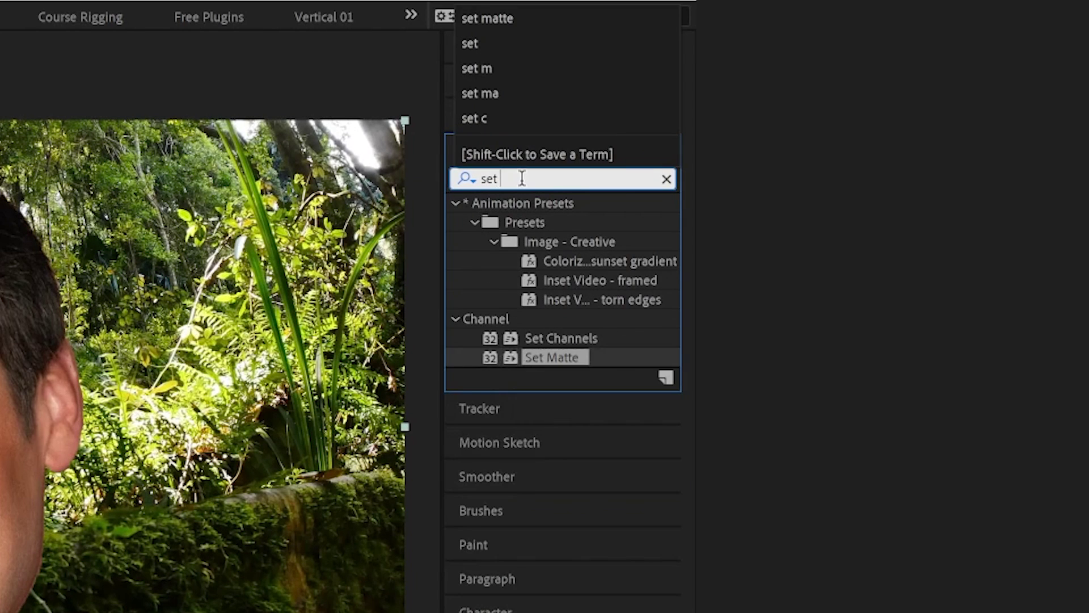
{"action": "type", "text": " ma"}
{"action": "double_click", "coordinate": [554, 221]}
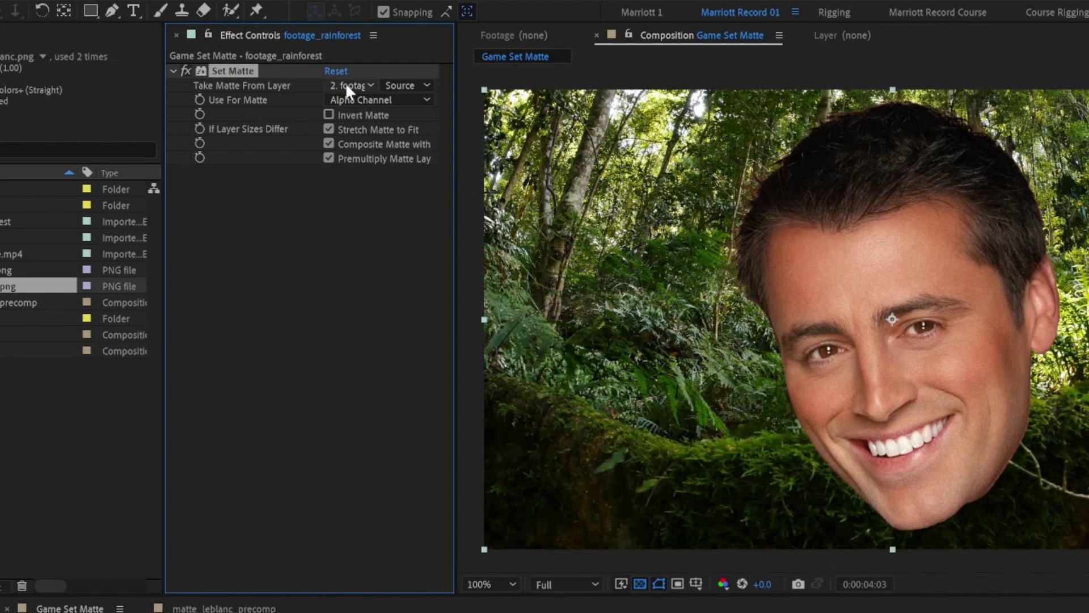
Set Set Matte to take the alpha channel of matte_leblanc.png as its matte
{"action": "left_click", "coordinate": [417, 86]}
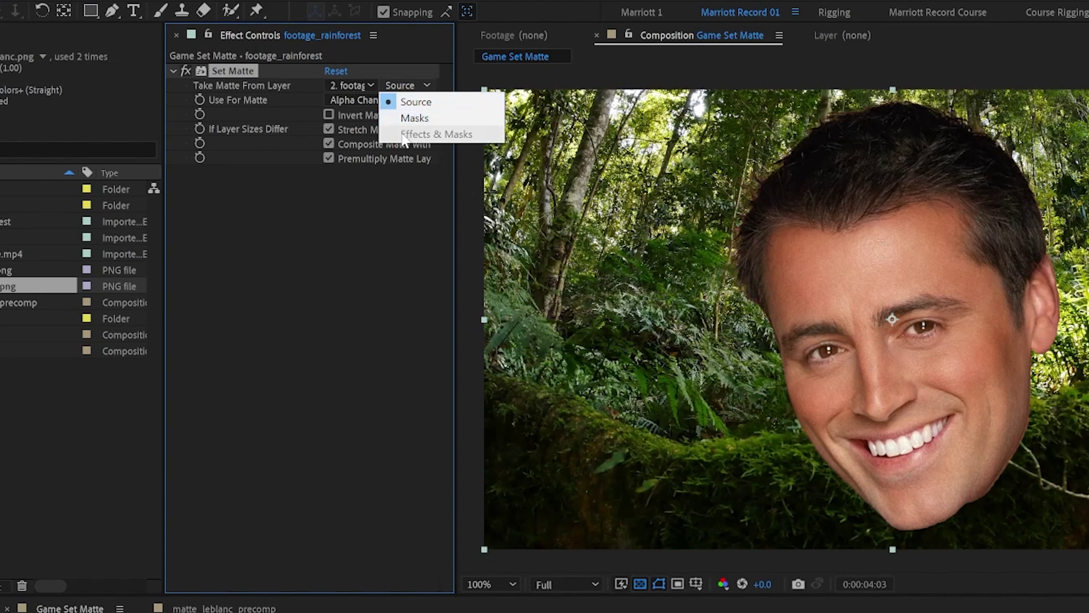
{"action": "left_click", "coordinate": [363, 100]}
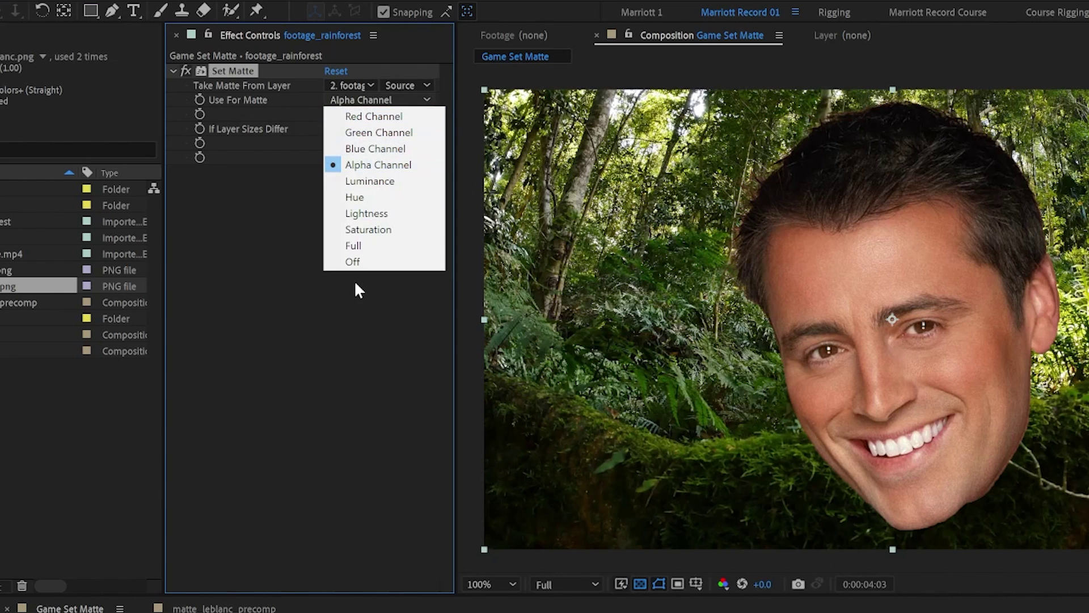
{"action": "left_click", "coordinate": [286, 267]}
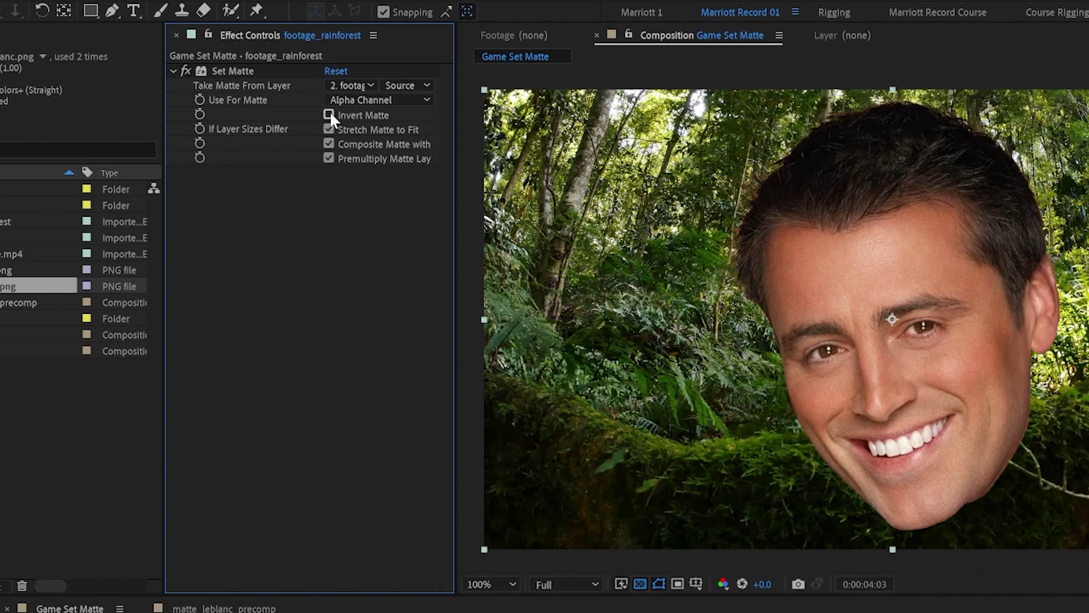
{"action": "left_click", "coordinate": [370, 84]}
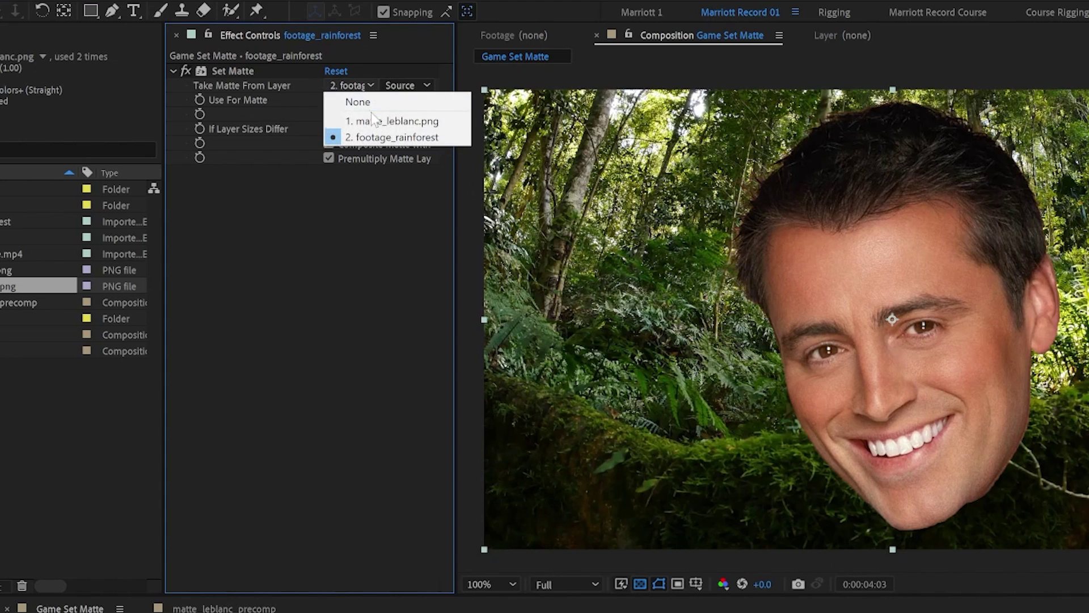
{"action": "left_click", "coordinate": [372, 117]}
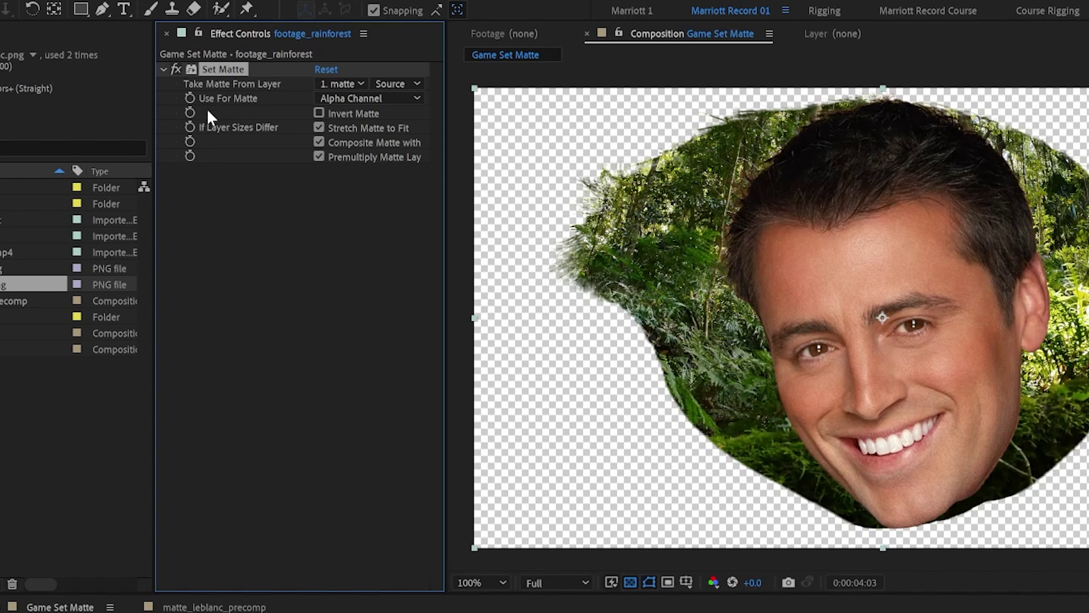
Turn off Stretch Matte to Fit and hide the matte_leblanc.png layer
{"action": "left_click", "coordinate": [319, 127]}
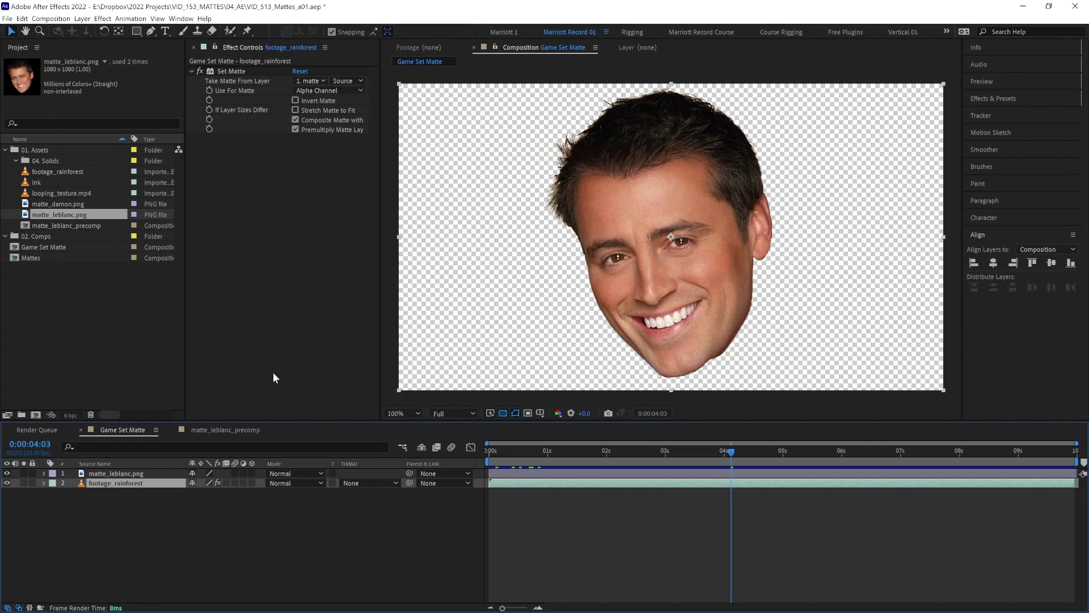
{"action": "left_click", "coordinate": [8, 473]}
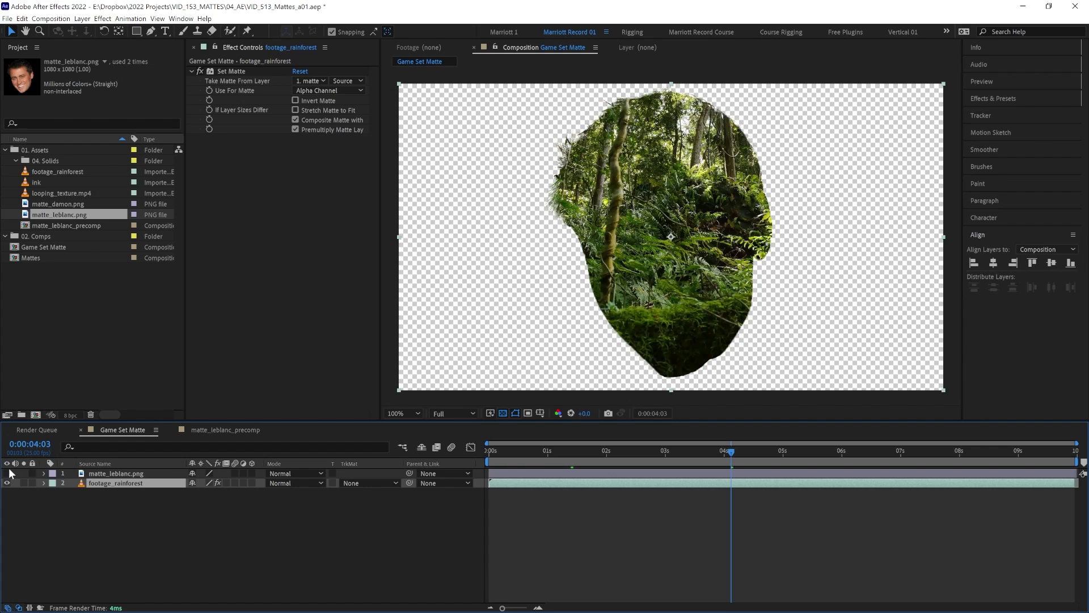
Move matte_leblanc.png below footage_rainforest, make it visible, and shift it right in frame
{"action": "left_click", "coordinate": [100, 473]}
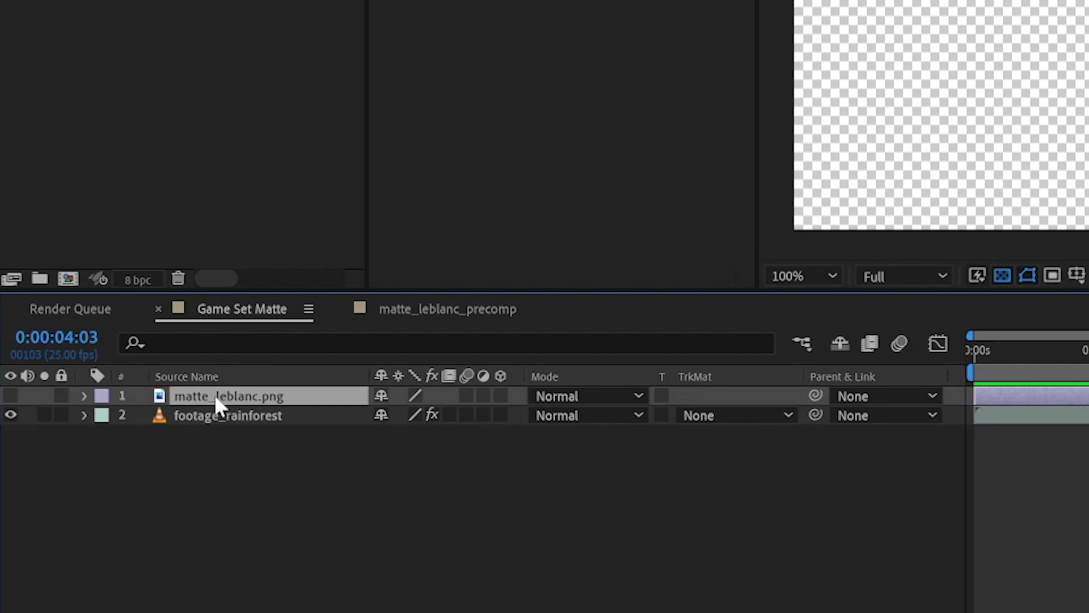
{"action": "left_click_drag", "start_coordinate": [208, 397], "coordinate": [198, 436]}
{"action": "left_click", "coordinate": [8, 415]}
{"action": "left_click_drag", "start_coordinate": [968, 193], "coordinate": [1088, 193]}
{"action": "left_click_drag", "start_coordinate": [826, 335], "coordinate": [828, 307]}
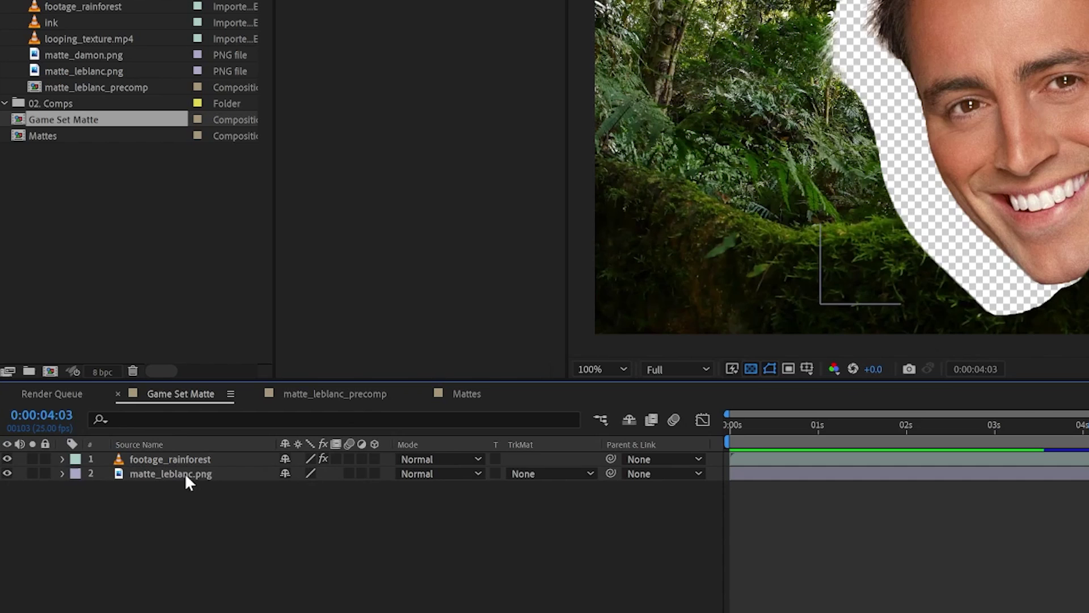
Replace the matte_leblanc.png layer with matte_vision_precomp in the comp
{"action": "left_click", "coordinate": [127, 482]}
{"action": "key", "text": "Delete"}
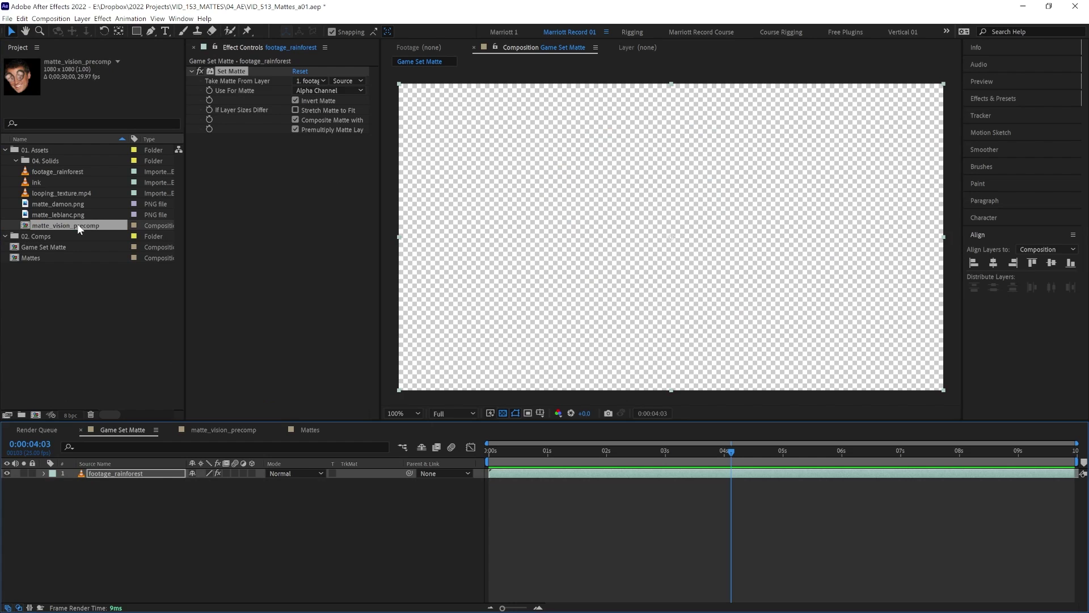
{"action": "left_click_drag", "start_coordinate": [65, 226], "coordinate": [666, 237]}
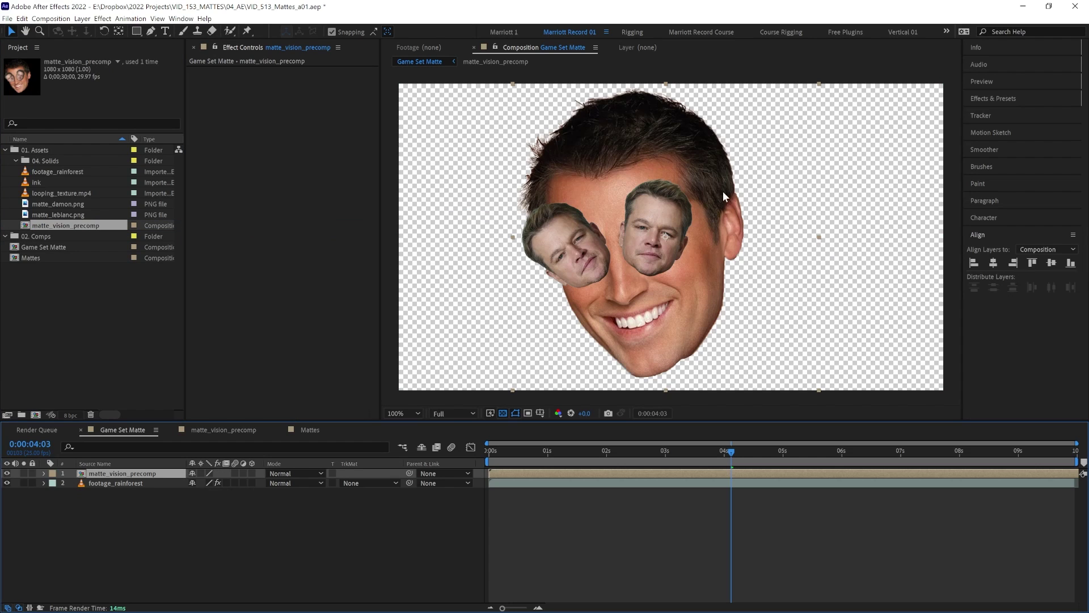
Set the rainforest's Set Matte source to matte_vision_precomp and reposition the precomp face
{"action": "left_click", "coordinate": [120, 483]}
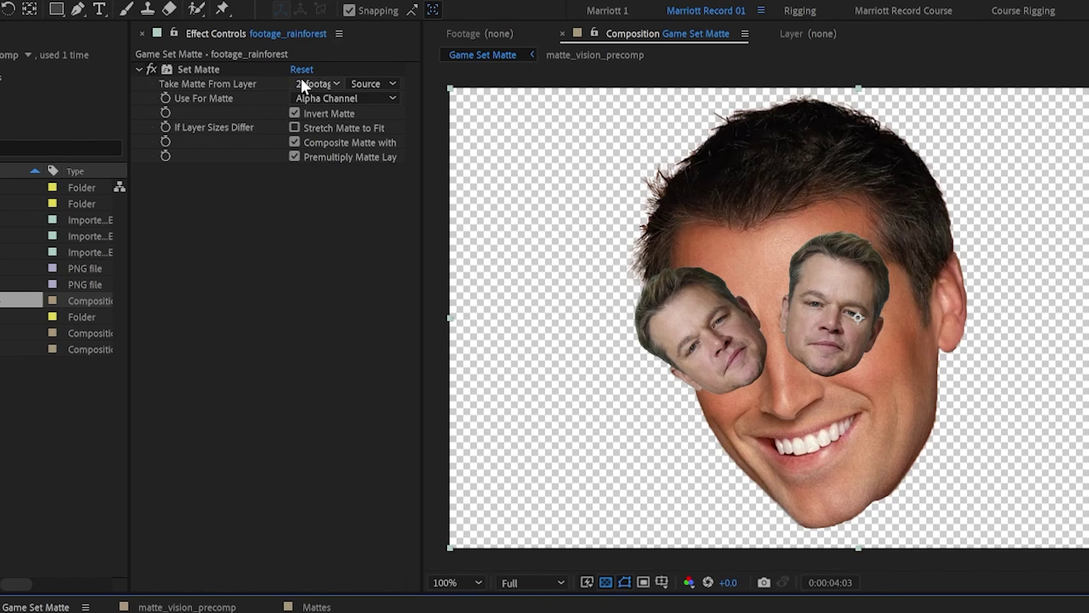
{"action": "left_click", "coordinate": [311, 83]}
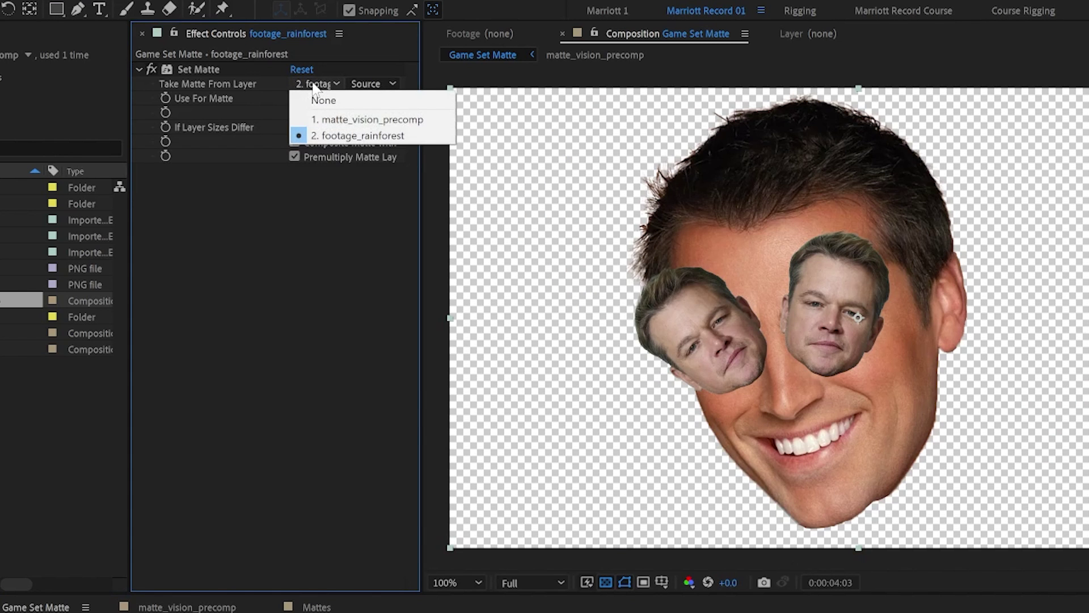
{"action": "left_click", "coordinate": [355, 113]}
{"action": "left_click_drag", "start_coordinate": [823, 385], "coordinate": [1088, 332]}
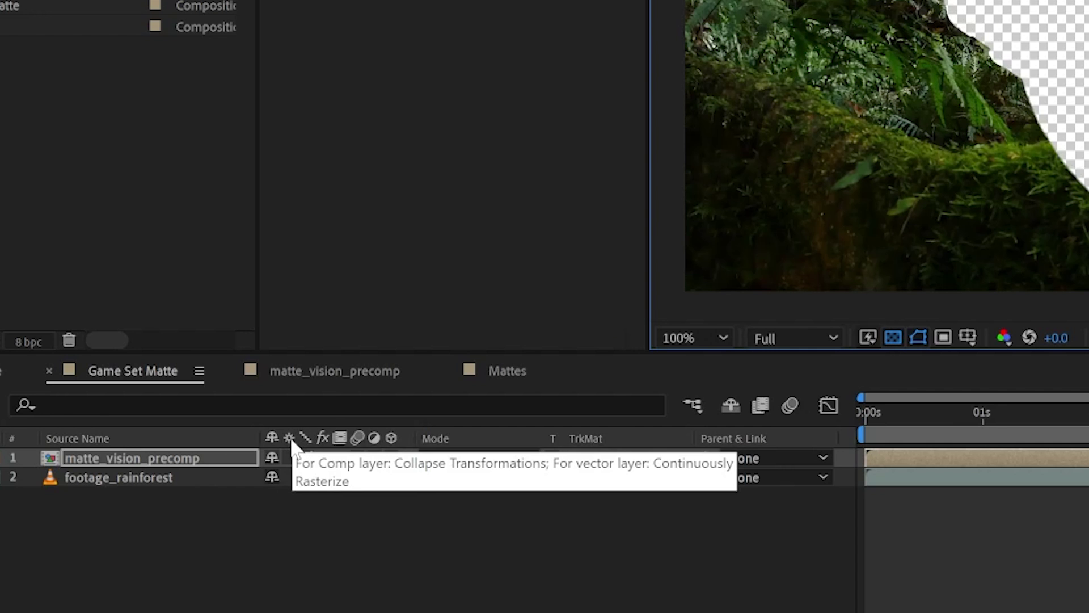
Enable Collapse Transformations on matte_vision_precomp, hide it, and preview the comp
{"action": "left_click", "coordinate": [288, 457]}
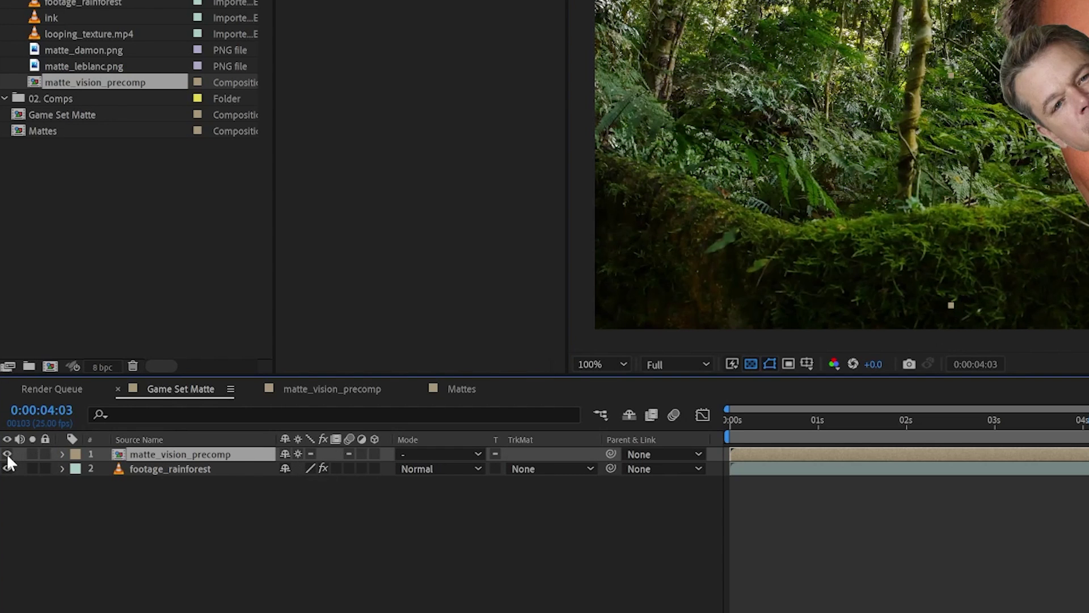
{"action": "left_click", "coordinate": [6, 453]}
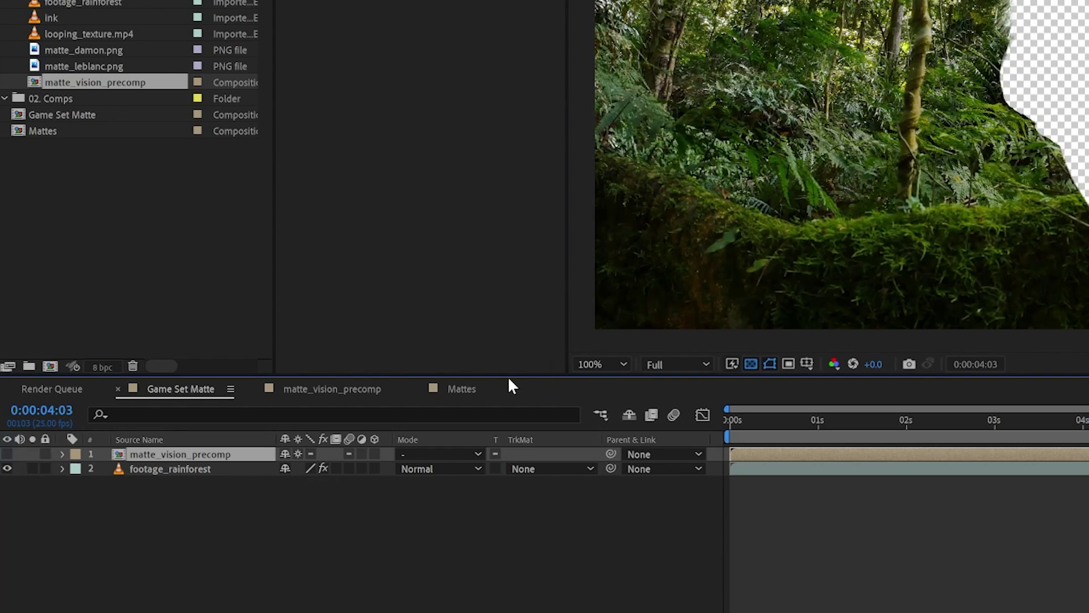
{"action": "key", "text": "space"}
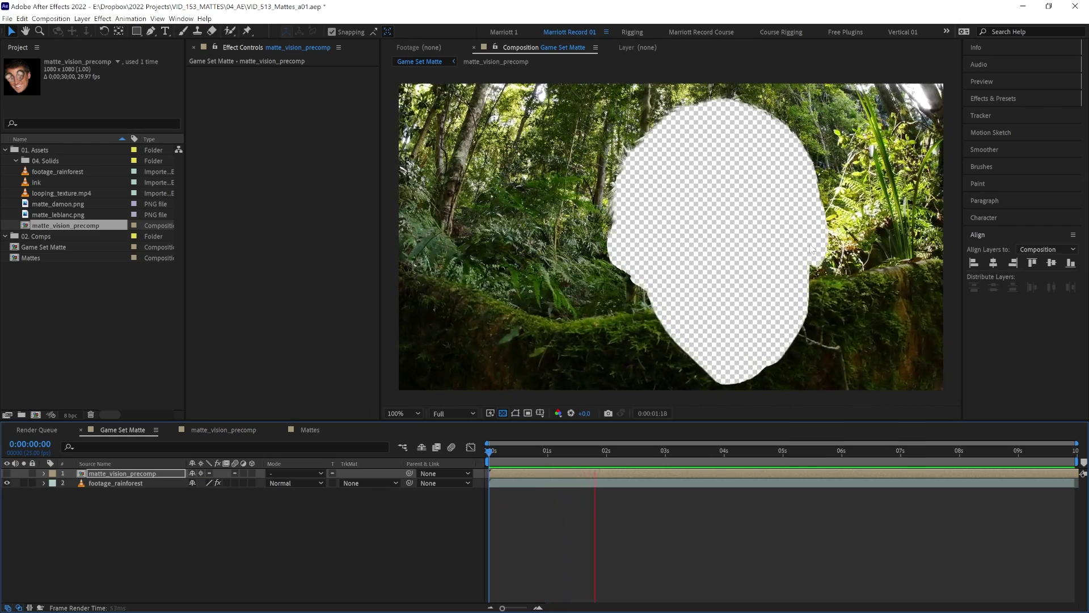